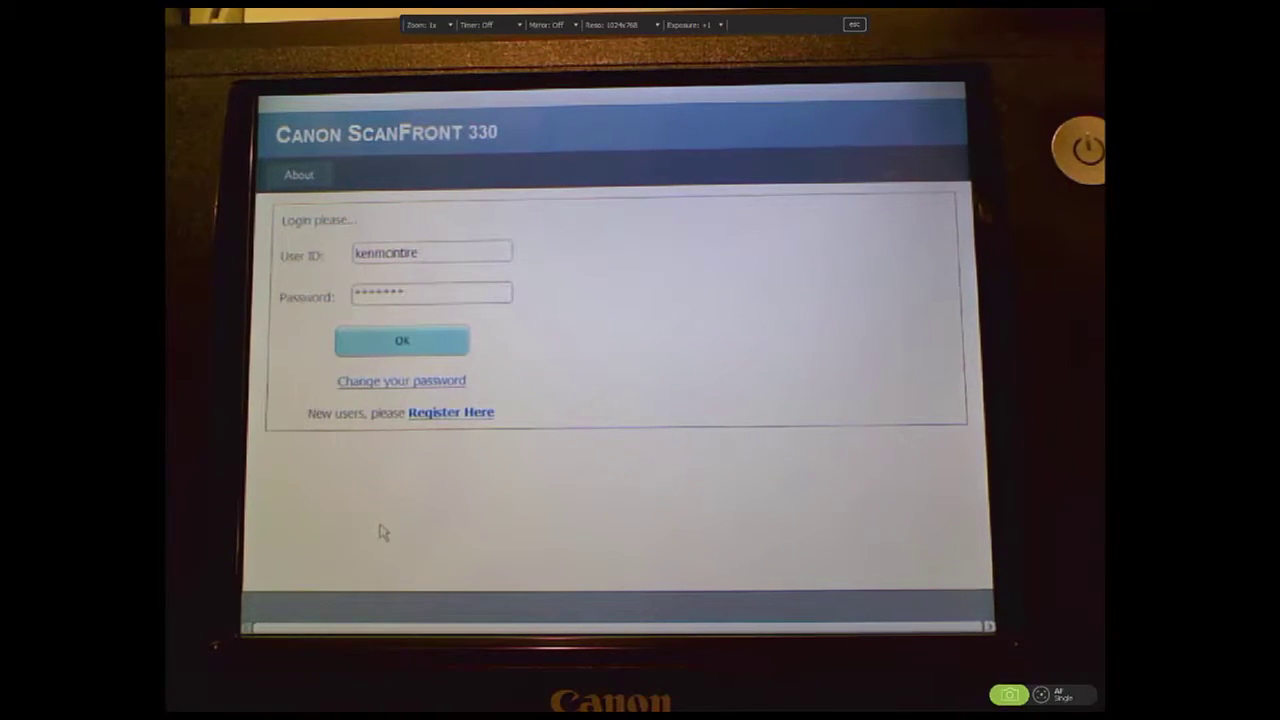
Log in on the ScanFront 330 panel and select the Accounting document type.
{"action": "left_click", "coordinate": [402, 342]}
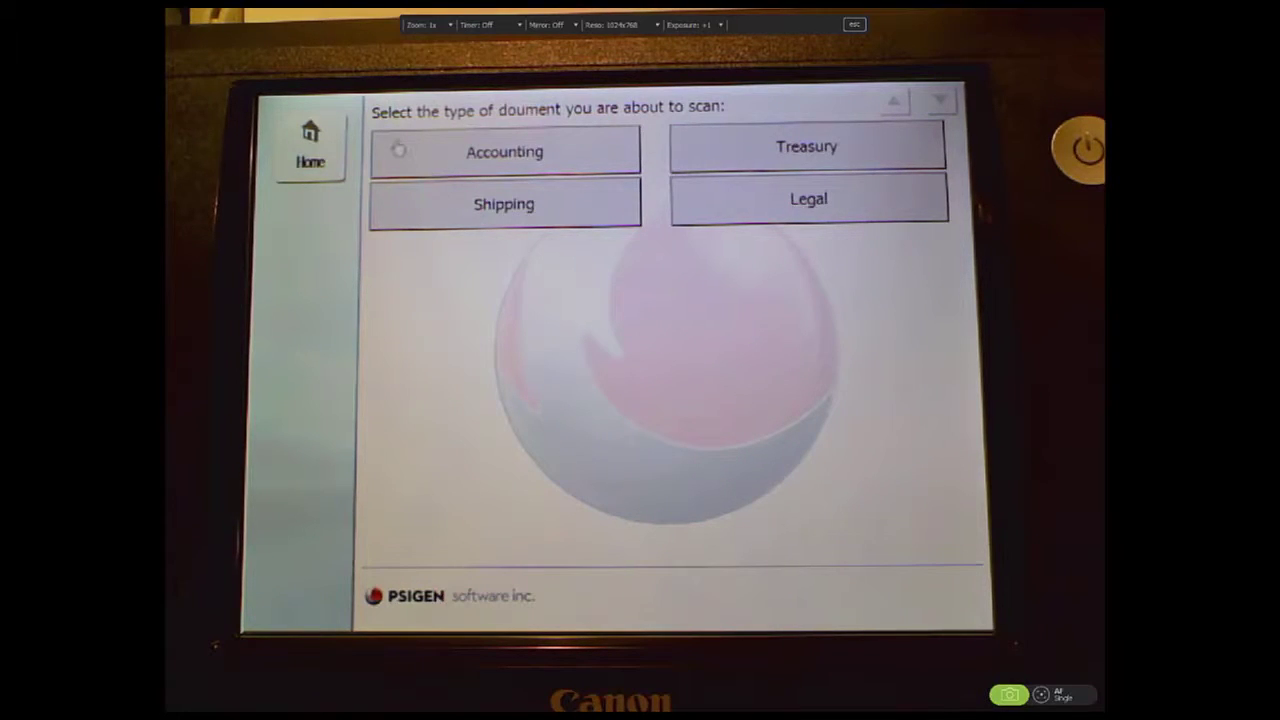
{"action": "left_click", "coordinate": [398, 148]}
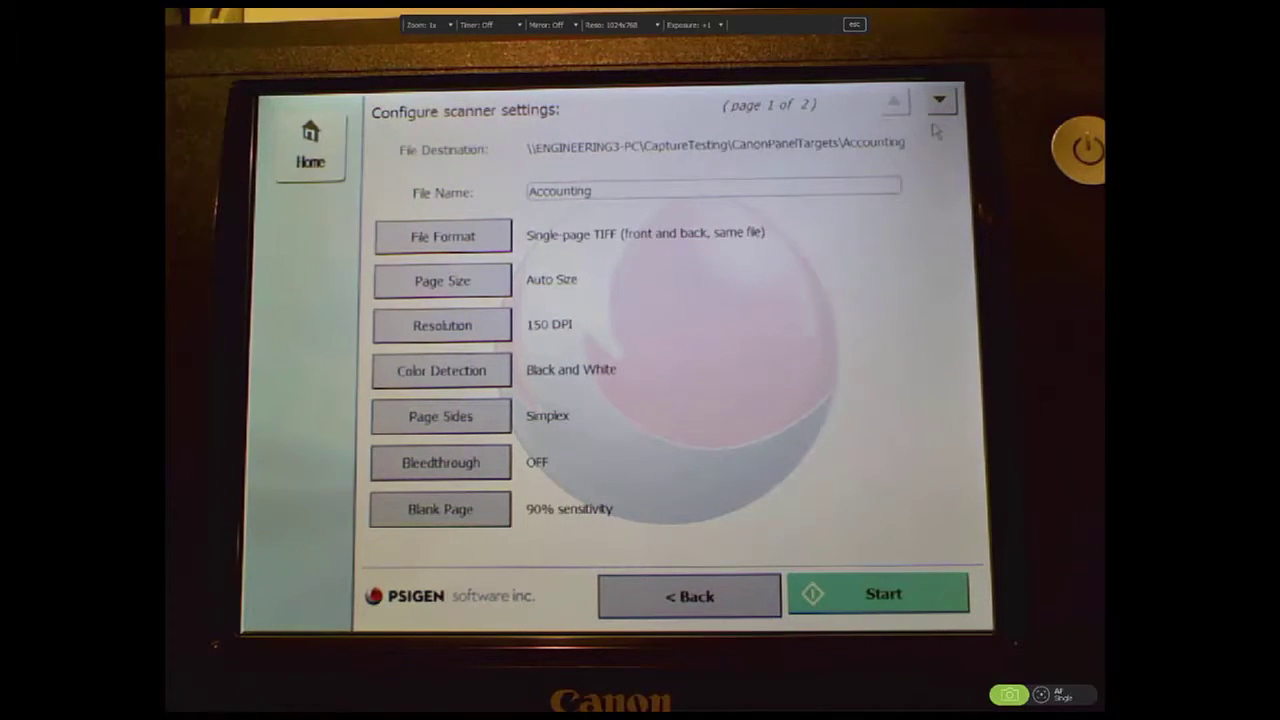
Check page 2 of the Accounting scanner settings, then return to page 1.
{"action": "left_click", "coordinate": [940, 102]}
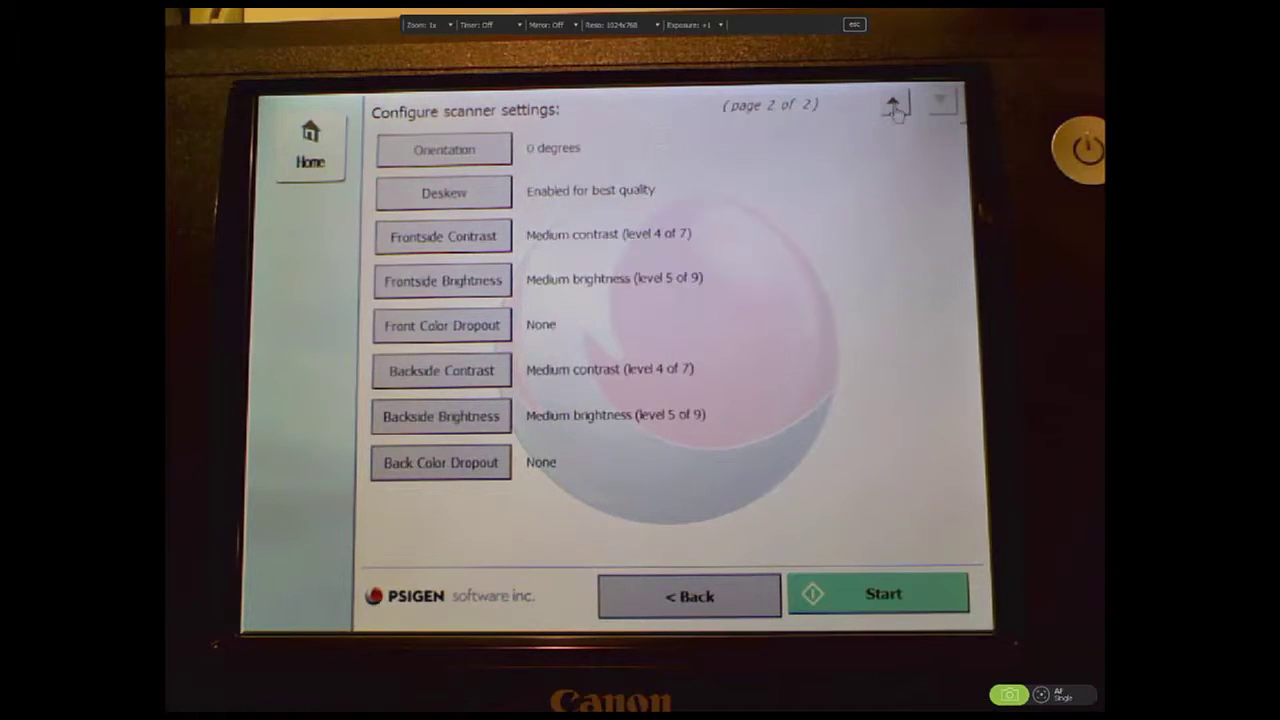
{"action": "left_click", "coordinate": [894, 104]}
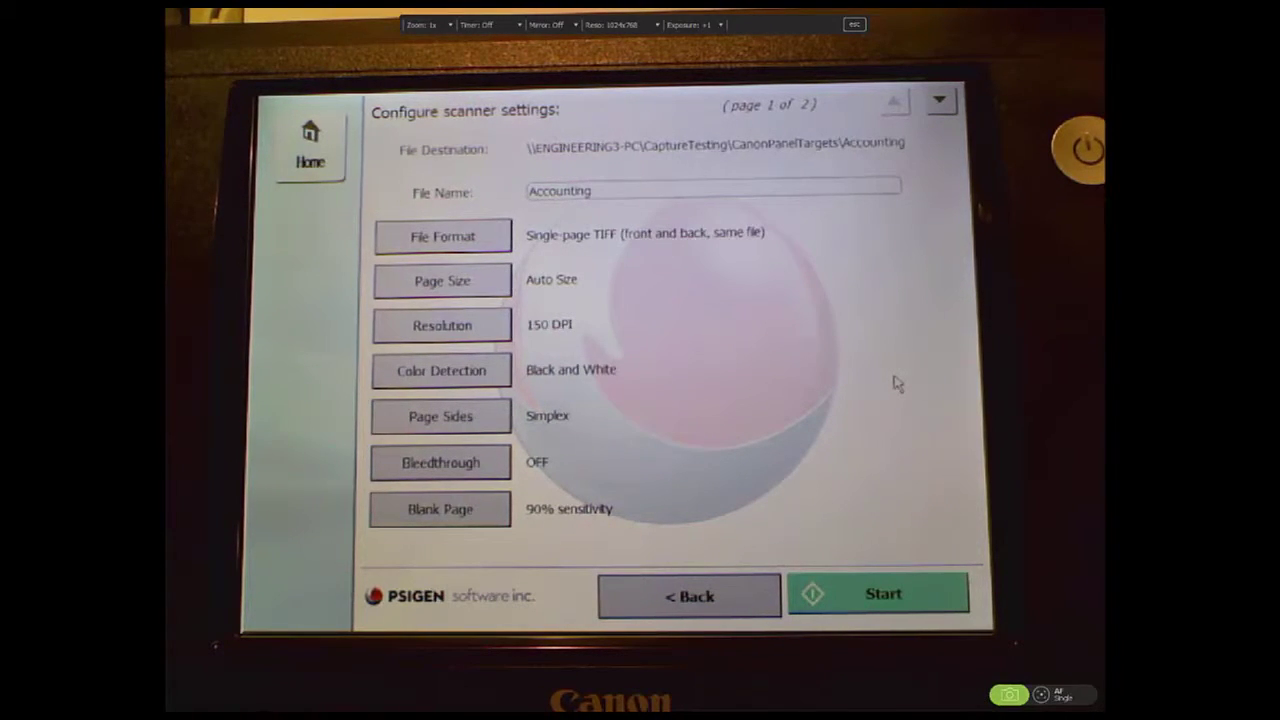
Bring the CanonPanelTargets\Accounting folder into view and start scanning the Accounting documents.
{"action": "left_click_drag", "start_coordinate": [1279, 95], "coordinate": [1055, 52]}
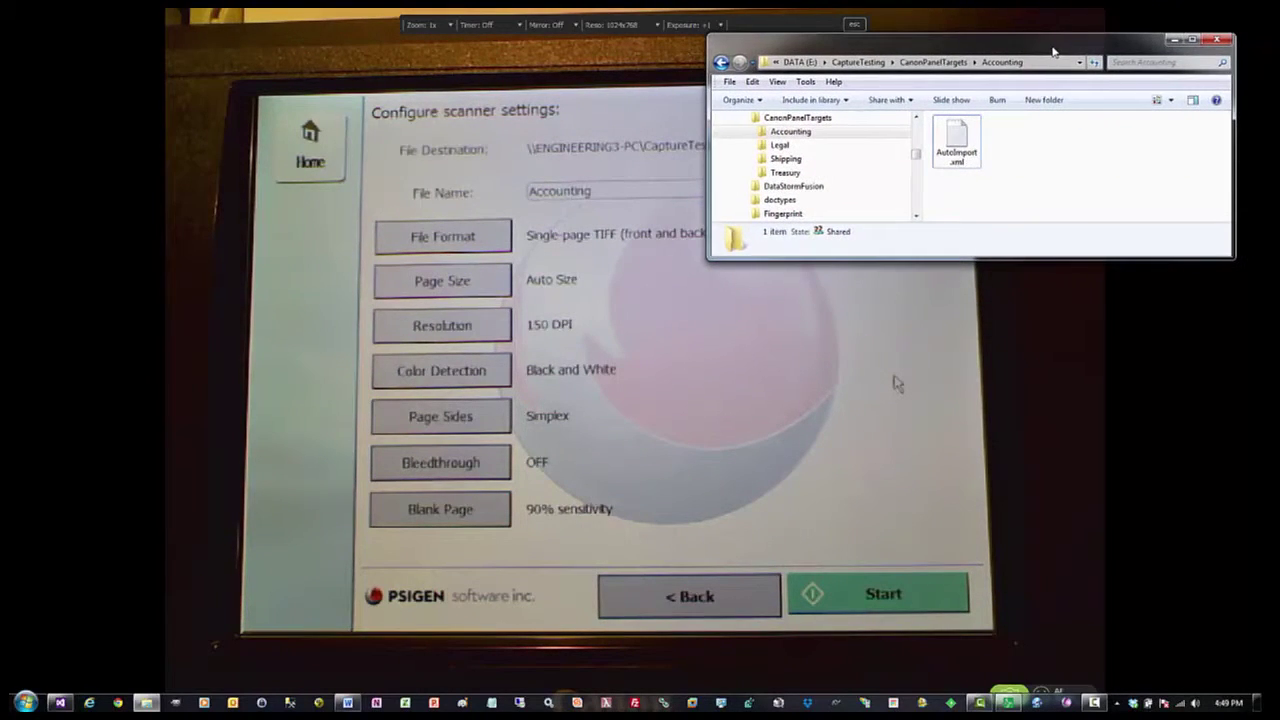
{"action": "left_click", "coordinate": [860, 610]}
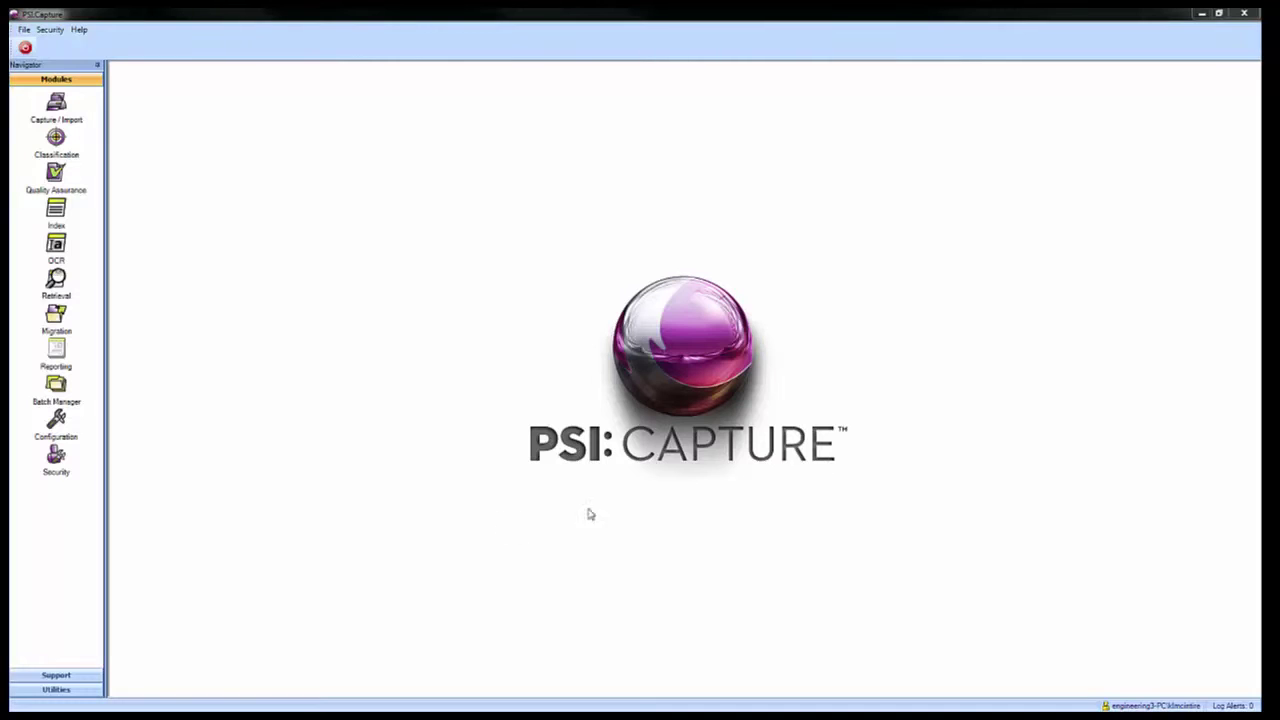
Open Batch Manager to see the new Accounting batch with 2 documents and 3 pages.
{"action": "left_click", "coordinate": [56, 389]}
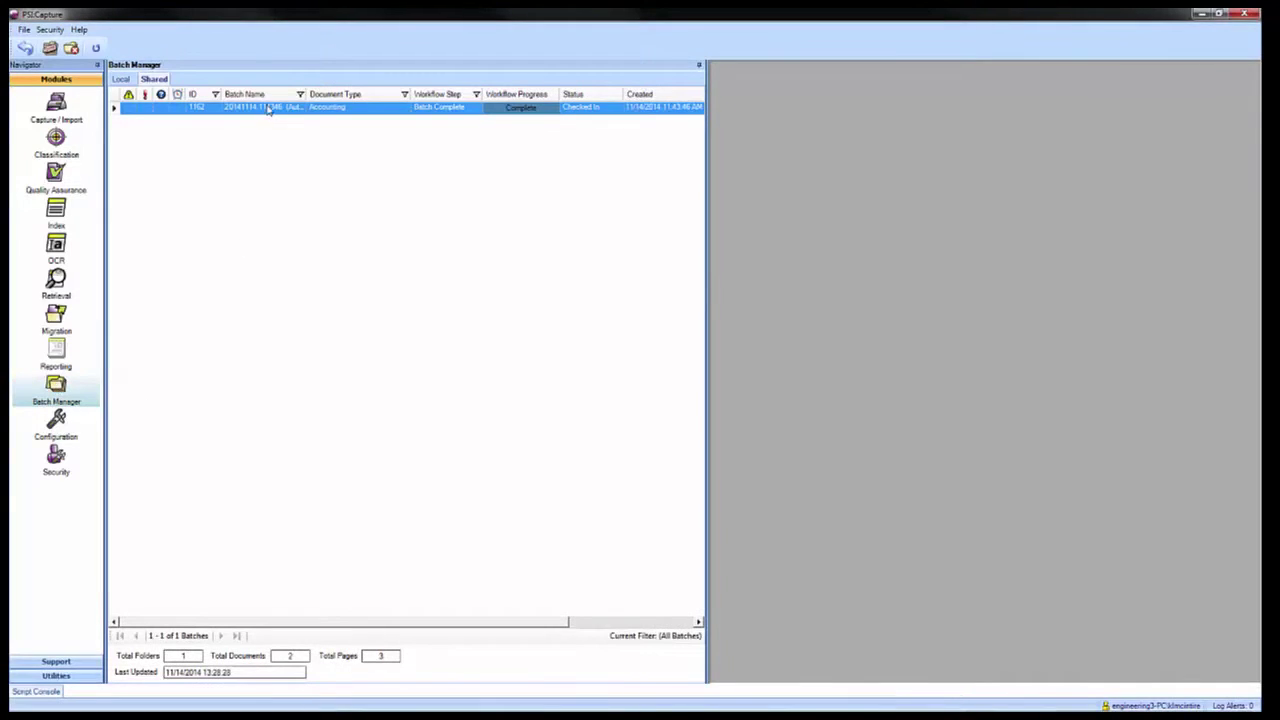
Open the Accounting batch in Quality Assurance, accepting to clear the completed flags.
{"action": "right_click", "coordinate": [268, 110]}
{"action": "mouse_move", "coordinate": [360, 146]}
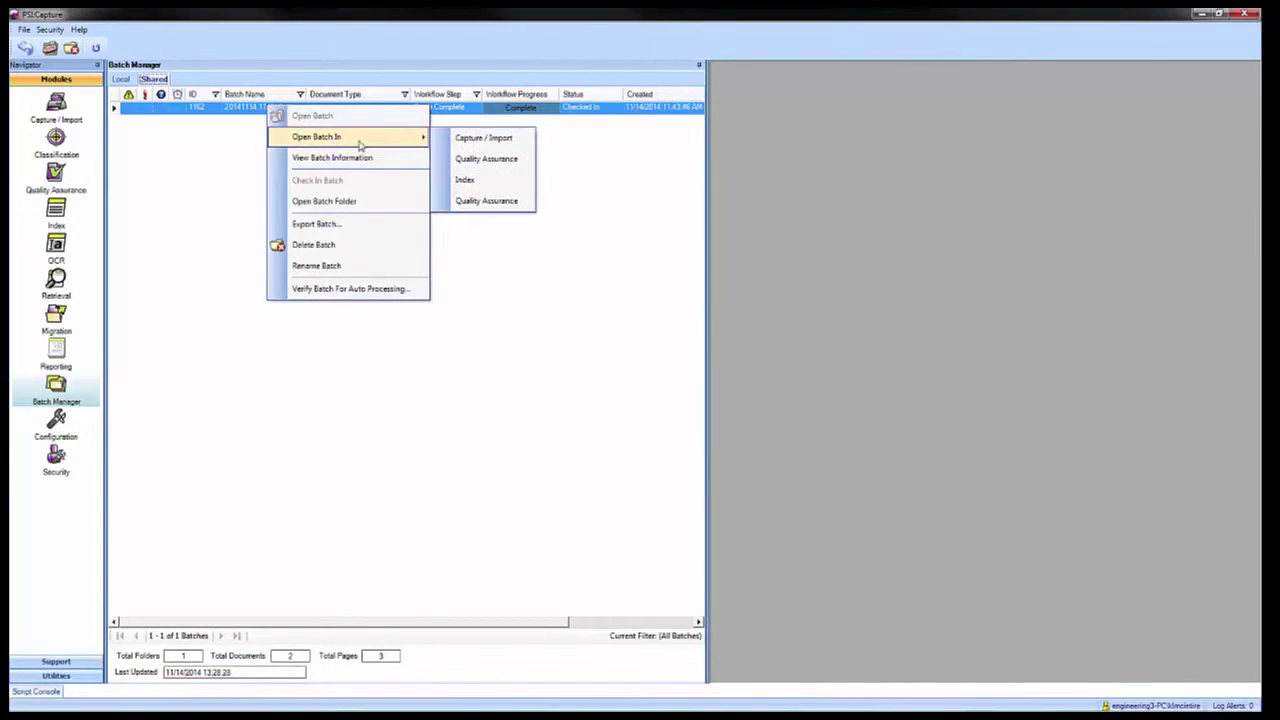
{"action": "left_click", "coordinate": [488, 203]}
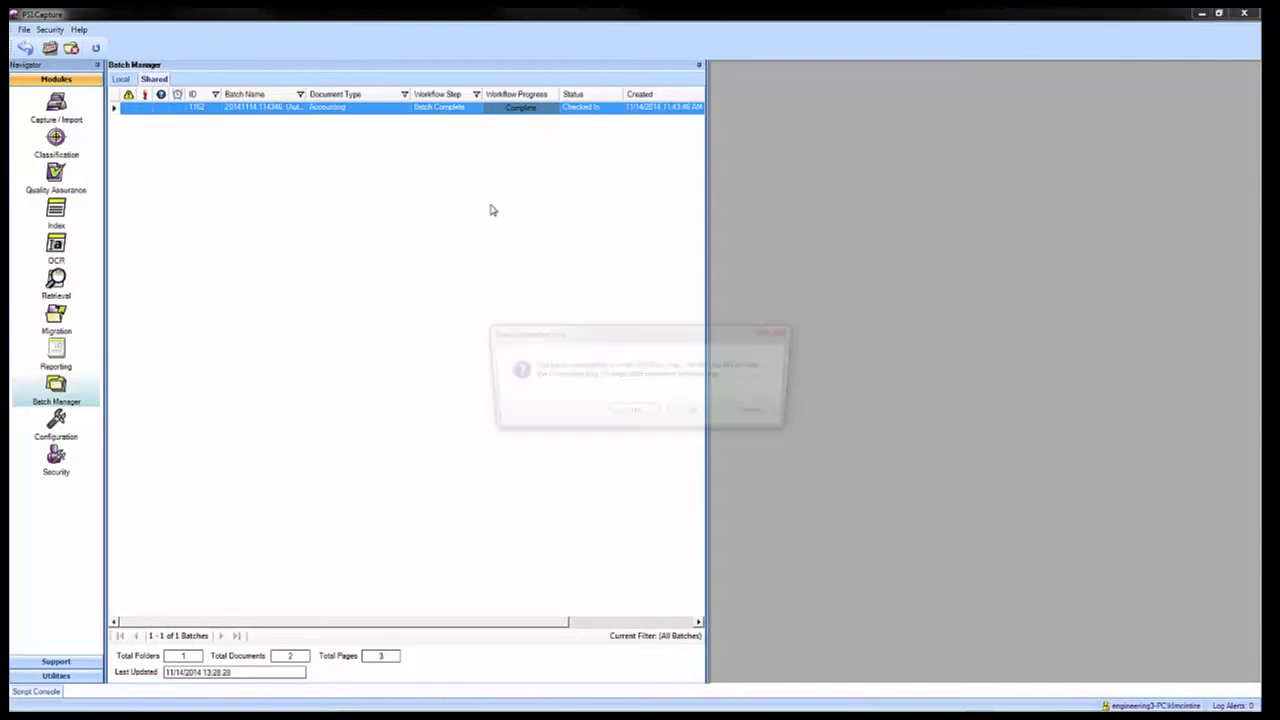
{"action": "left_click", "coordinate": [632, 414]}
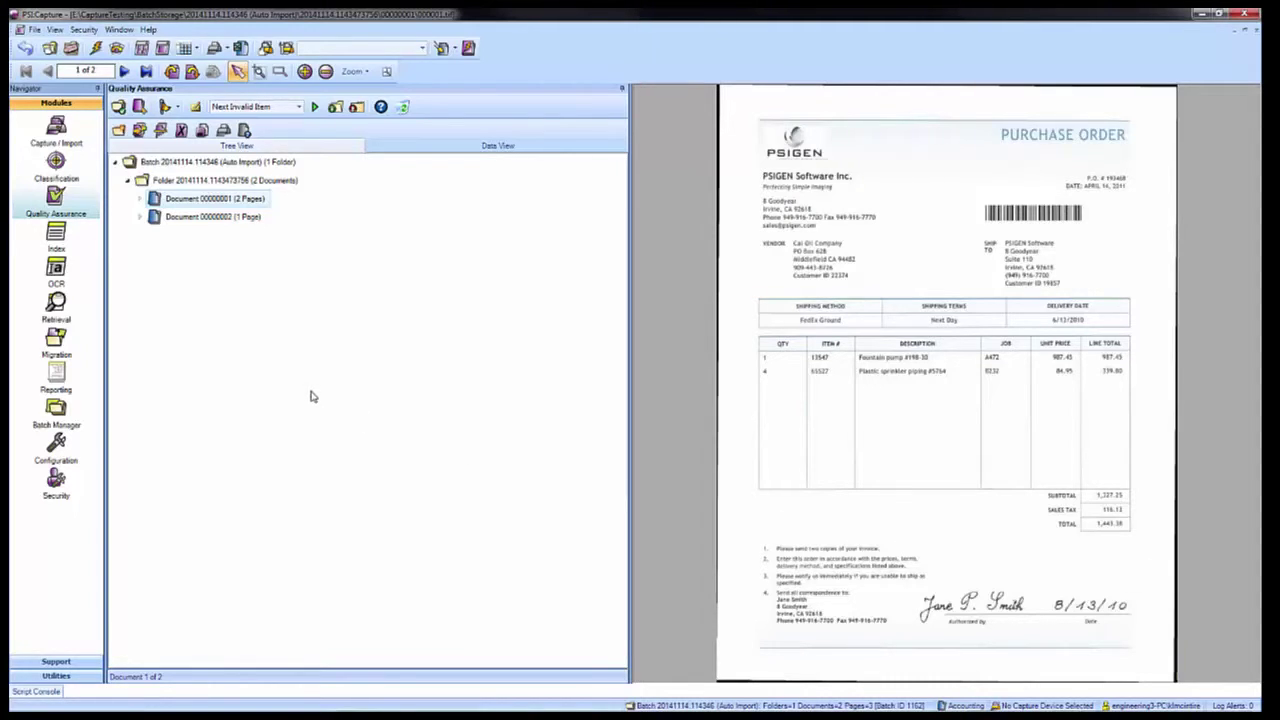
Check both pages of Document 00000001 and Document 00000002, then show their line-item Data View.
{"action": "left_click", "coordinate": [140, 200]}
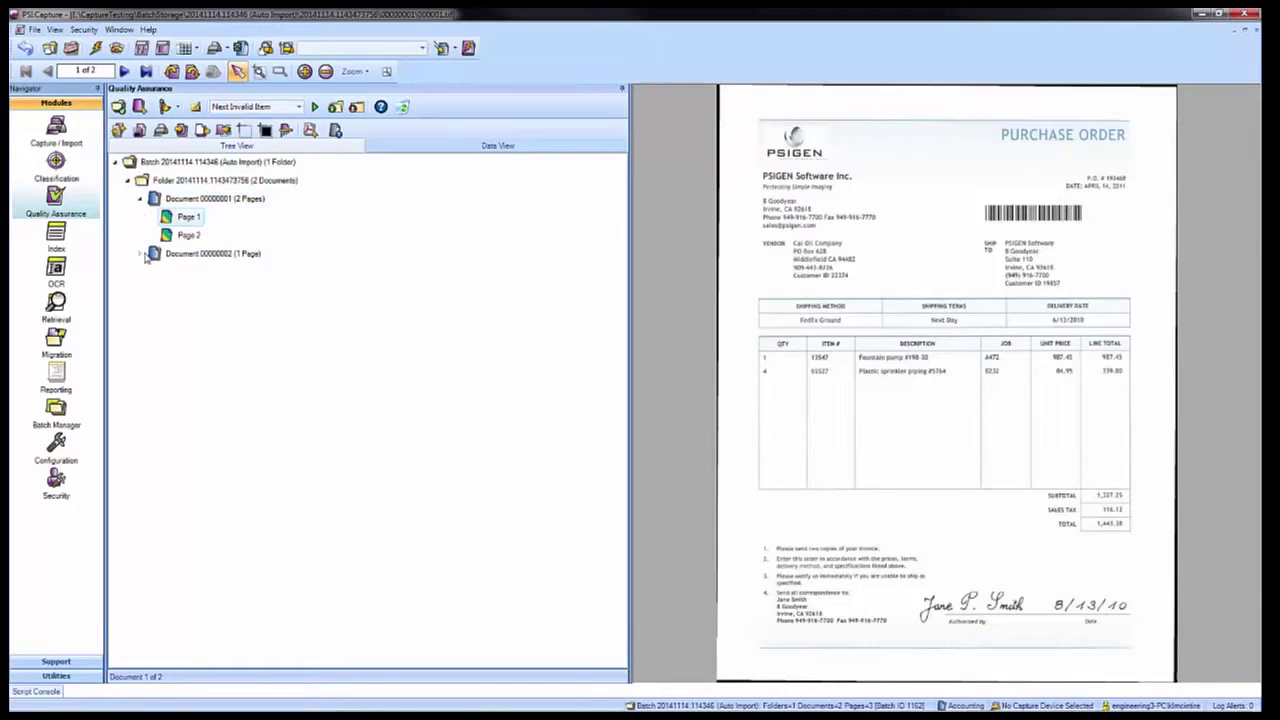
{"action": "left_click", "coordinate": [184, 236]}
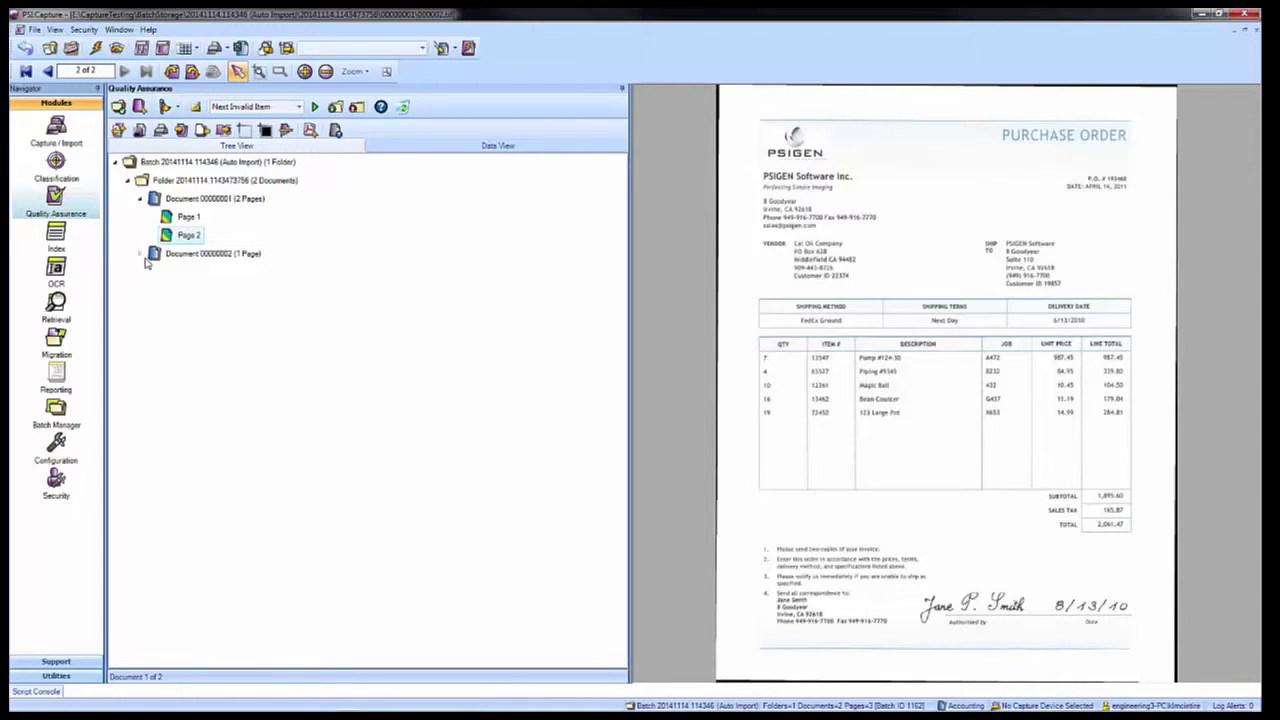
{"action": "left_click", "coordinate": [176, 256]}
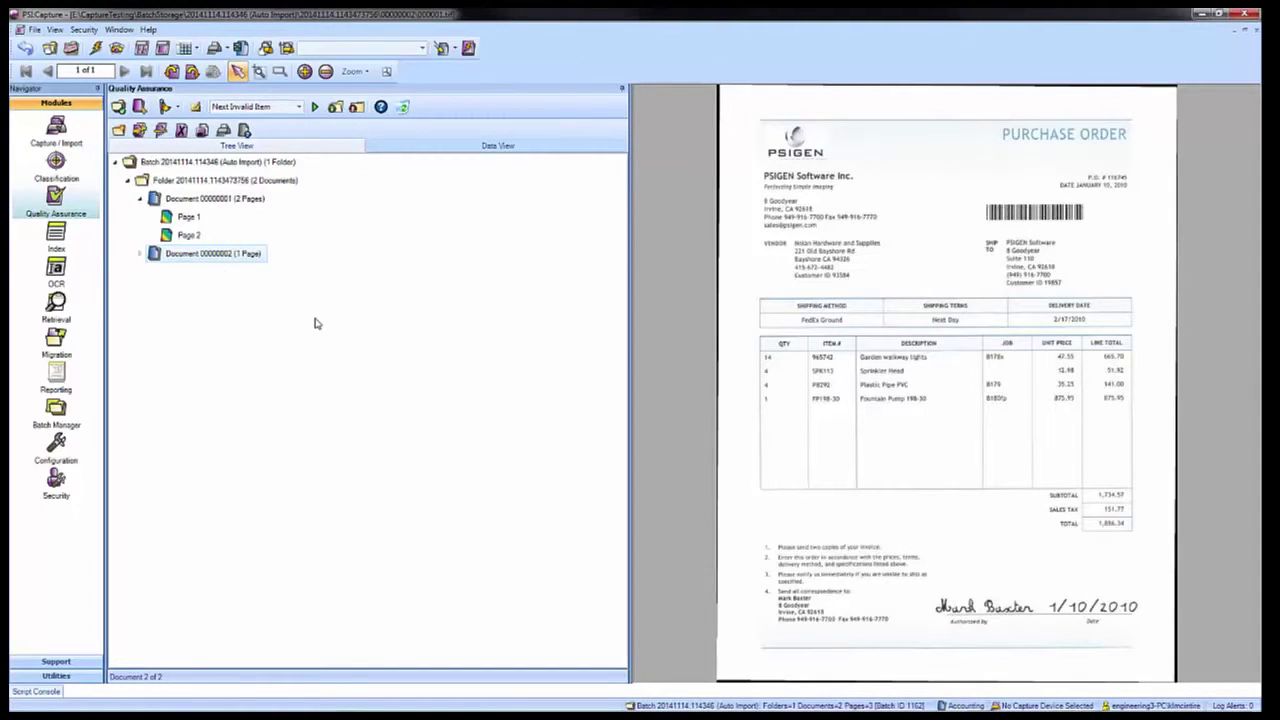
{"action": "left_click", "coordinate": [419, 145]}
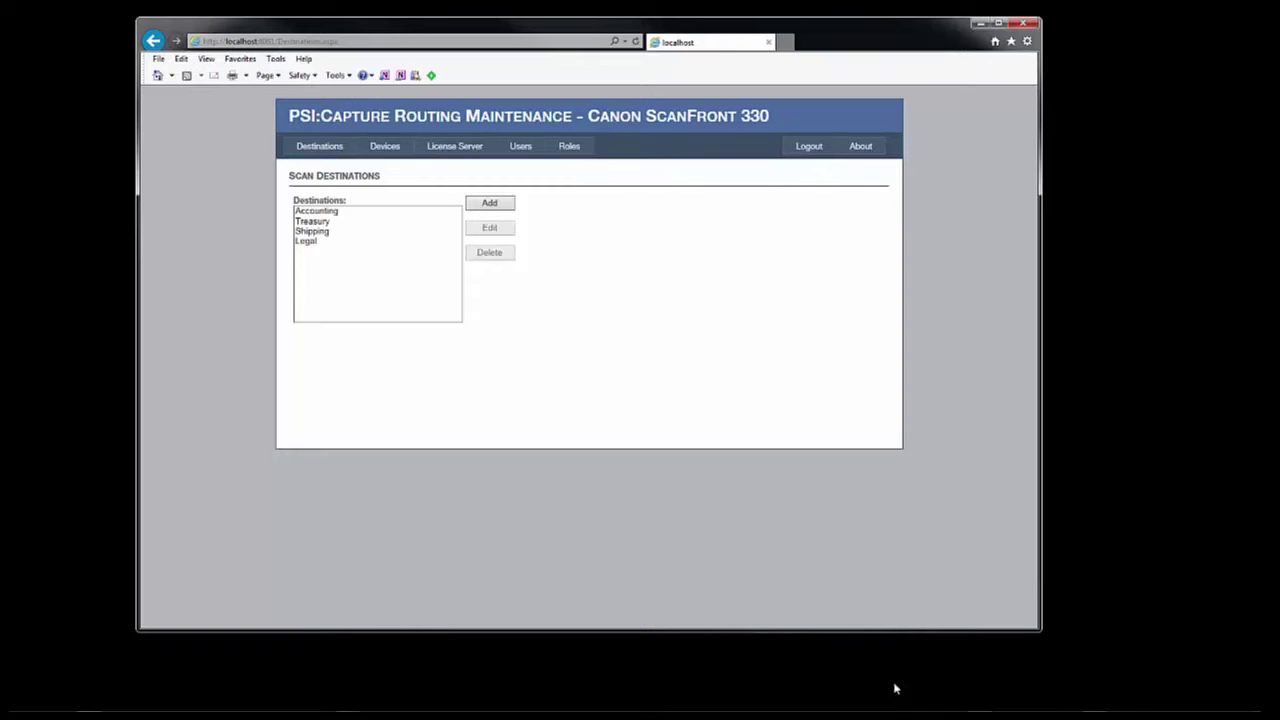
Select the Accounting destination and open its settings for editing.
{"action": "left_click", "coordinate": [340, 211]}
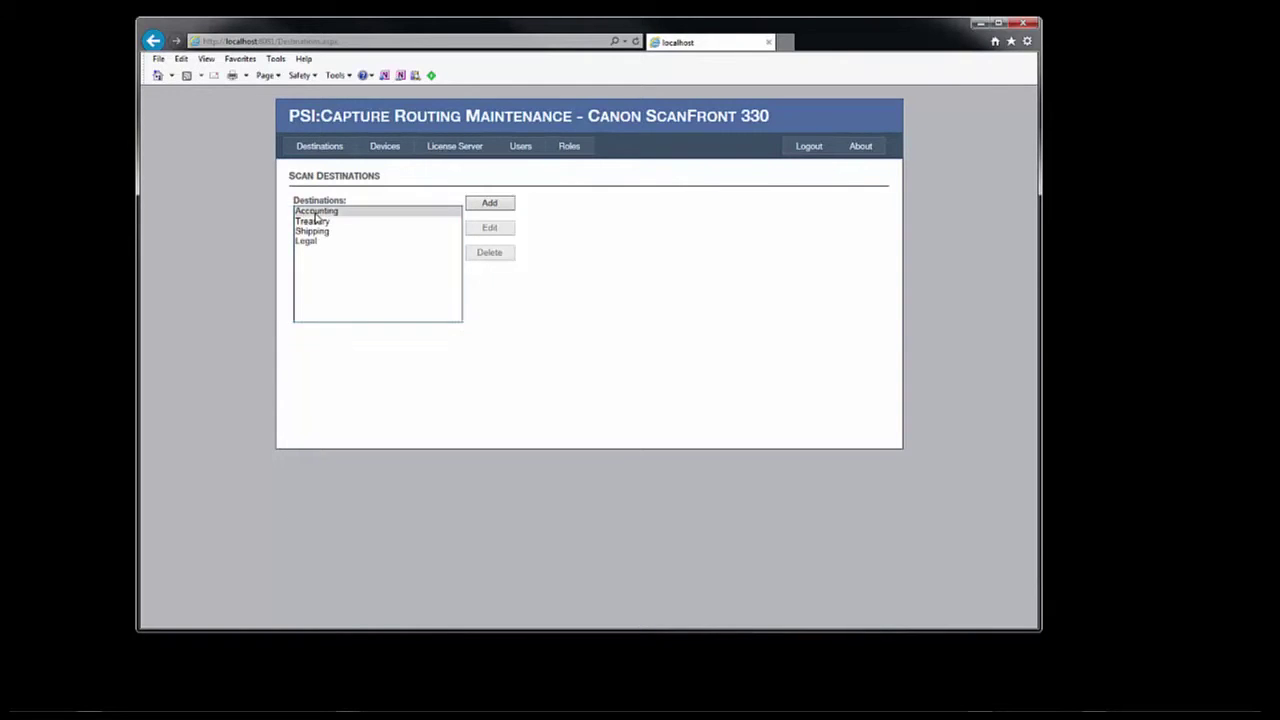
{"action": "left_click", "coordinate": [489, 228]}
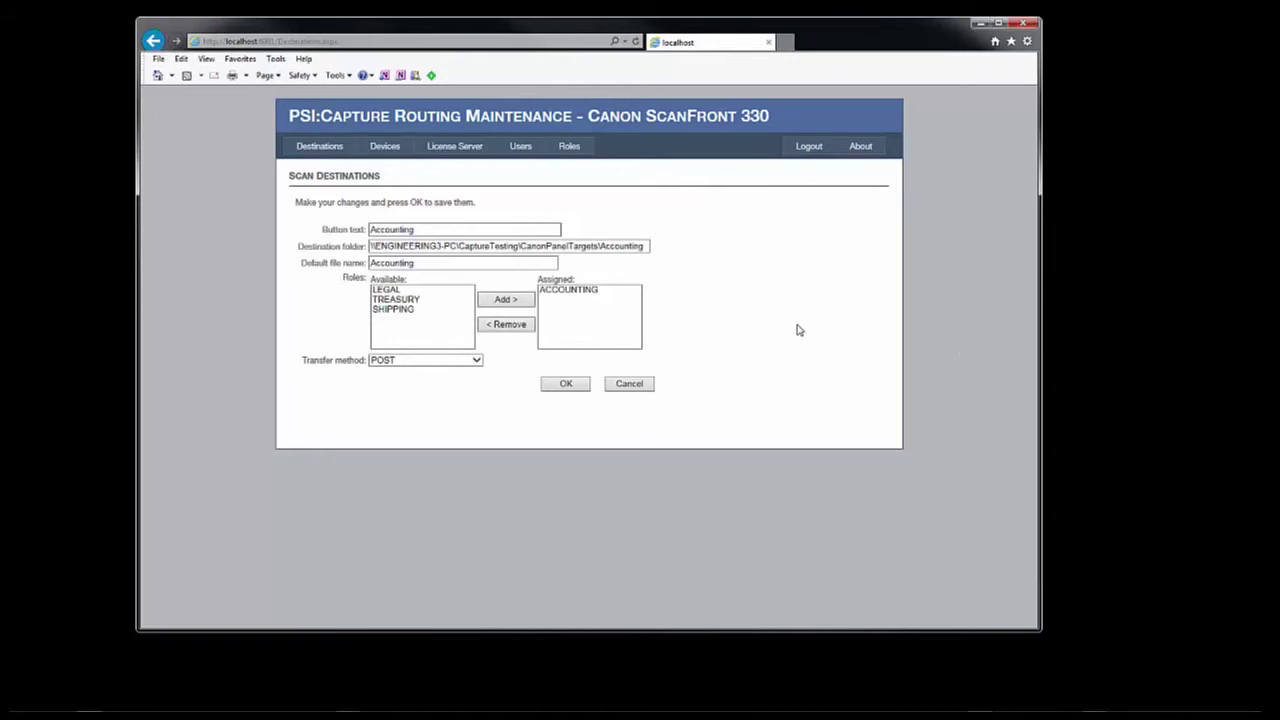
View the registered scan devices, then the License Server page set to localhost.
{"action": "left_click", "coordinate": [382, 150]}
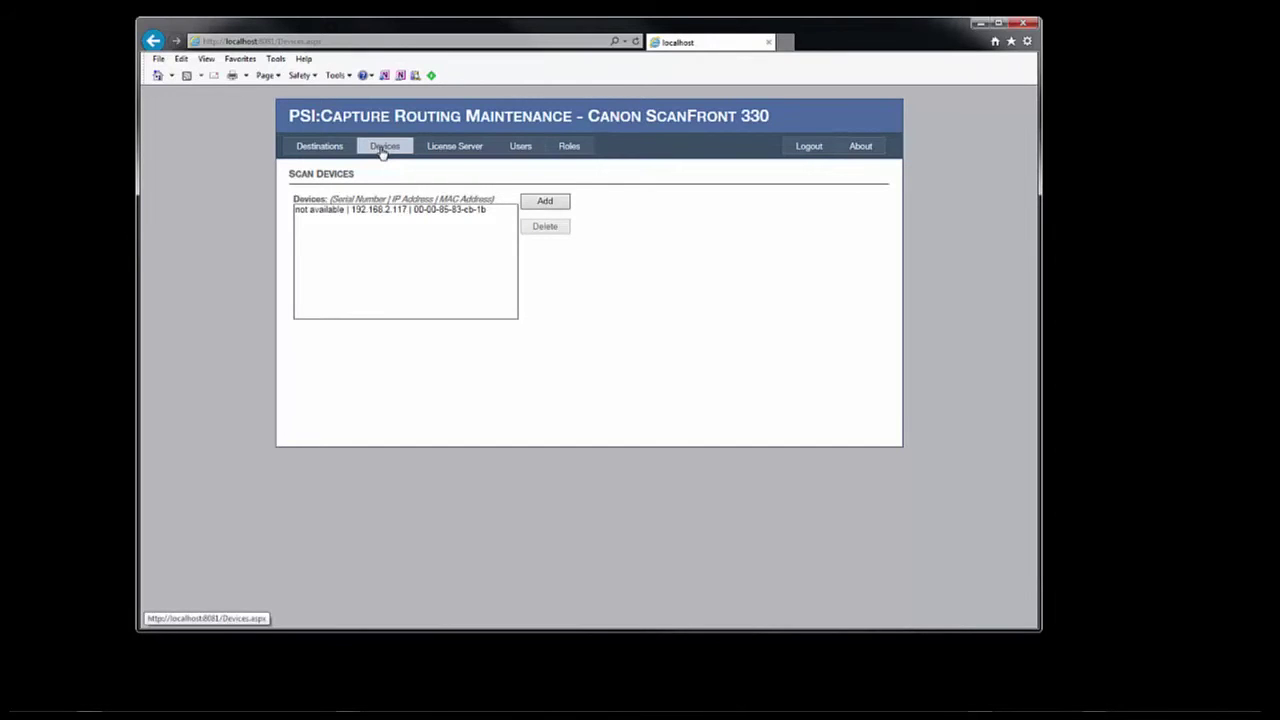
{"action": "left_click", "coordinate": [439, 152]}
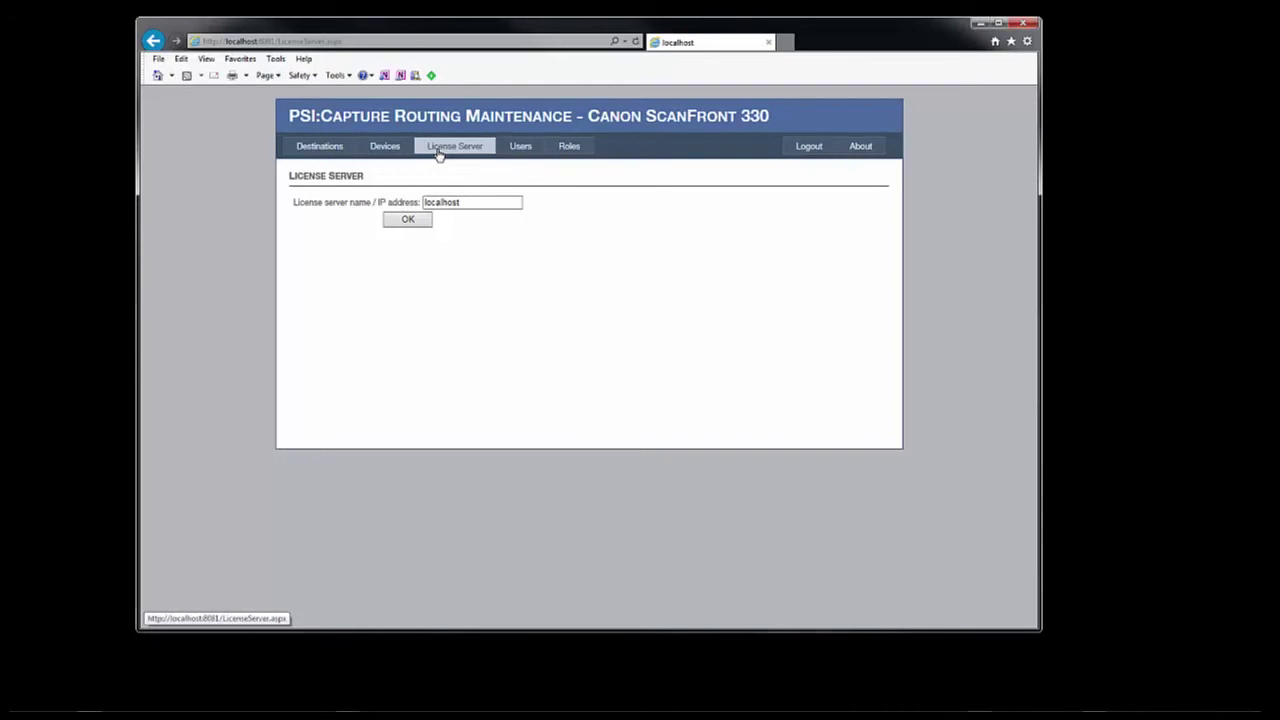
Show the Security Users list and select its single user account.
{"action": "left_click", "coordinate": [518, 148]}
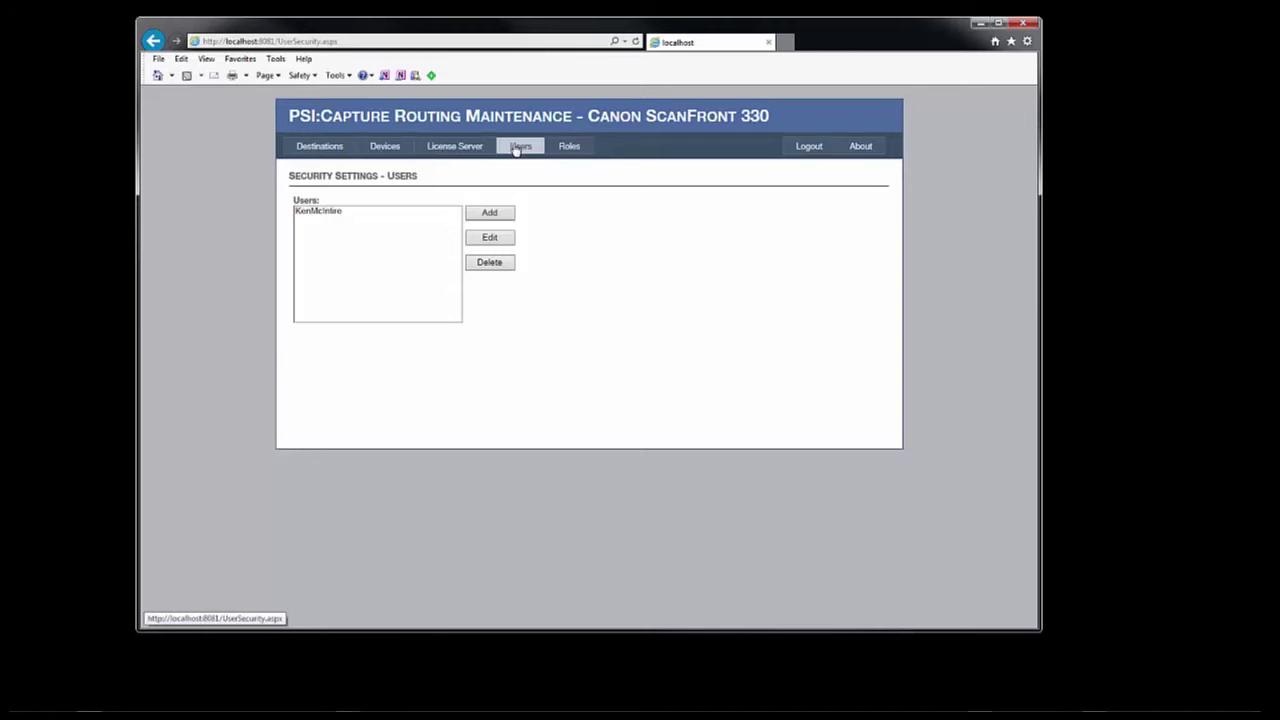
{"action": "left_click", "coordinate": [320, 212]}
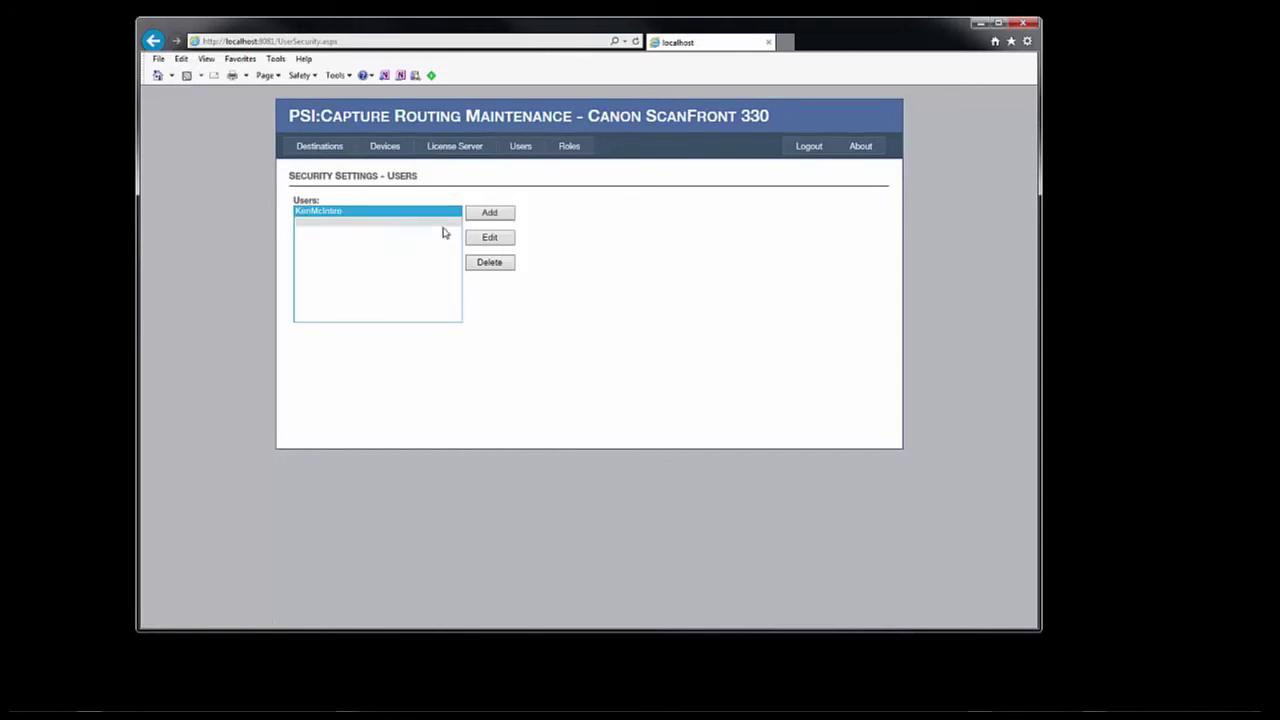
Edit the user, reset the password to a new value, and tick Force password change.
{"action": "left_click", "coordinate": [486, 240]}
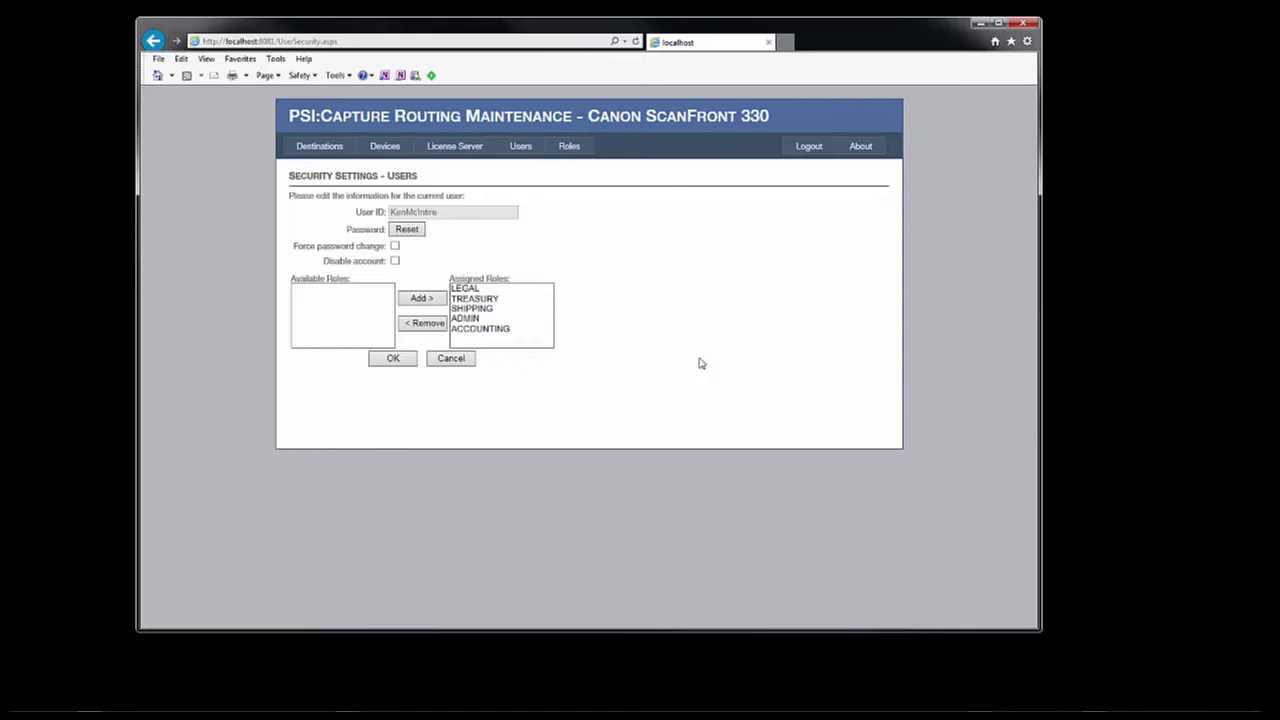
{"action": "left_click", "coordinate": [405, 231]}
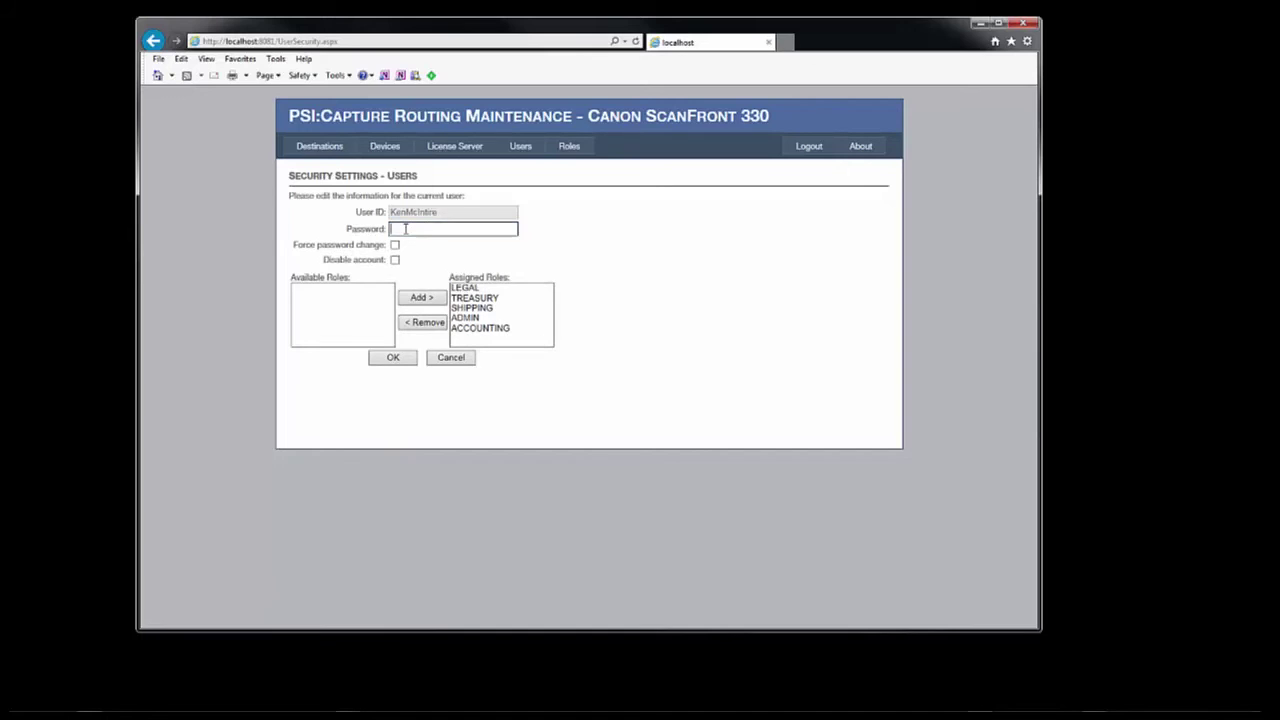
{"action": "type", "text": "•••••••••"}
{"action": "left_click", "coordinate": [395, 245]}
On the Roles tab, add roles 'one;two;three' so ONE, TWO and THREE appear in the list.
{"action": "left_click", "coordinate": [569, 146]}
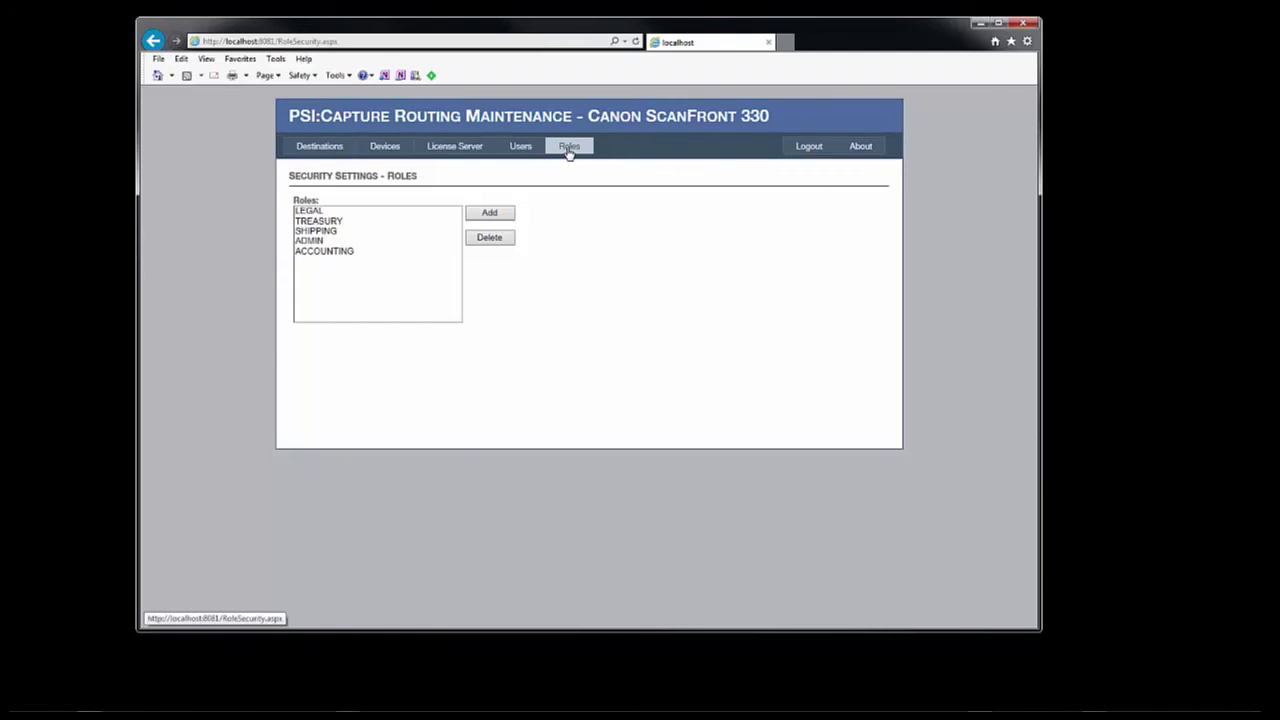
{"action": "left_click", "coordinate": [480, 216]}
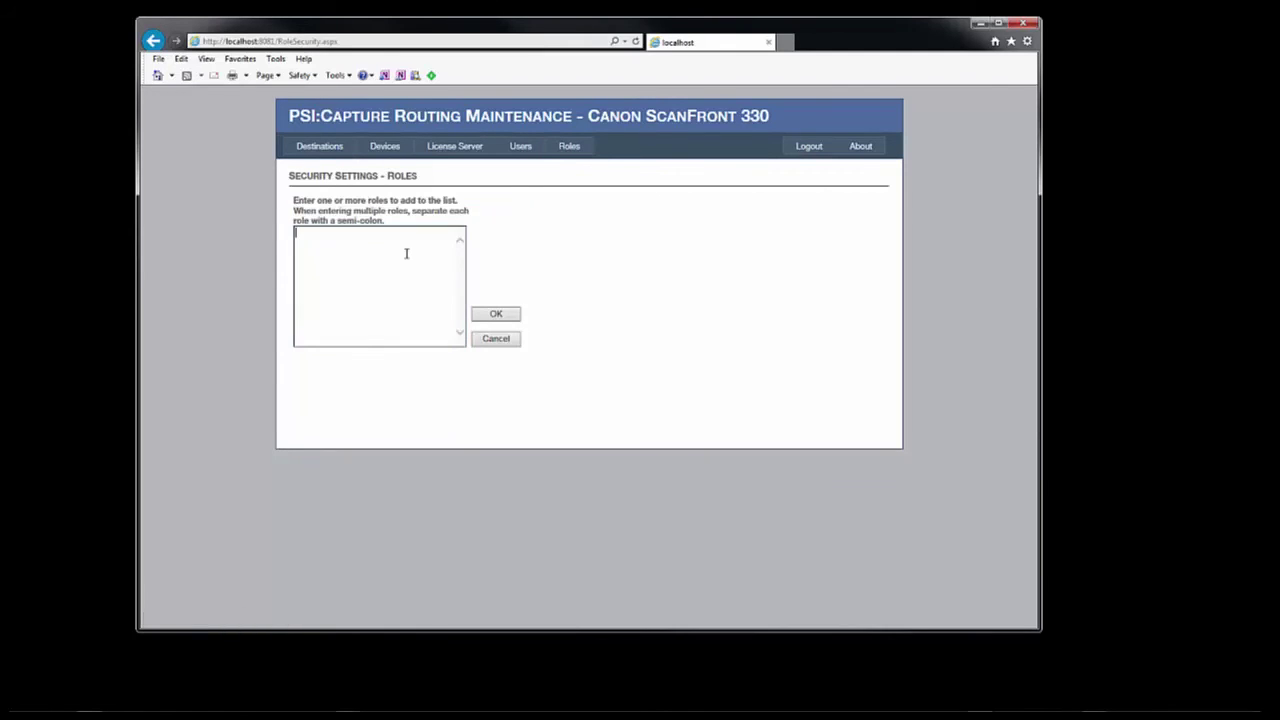
{"action": "type", "text": "one;two;three"}
{"action": "left_click", "coordinate": [495, 314]}
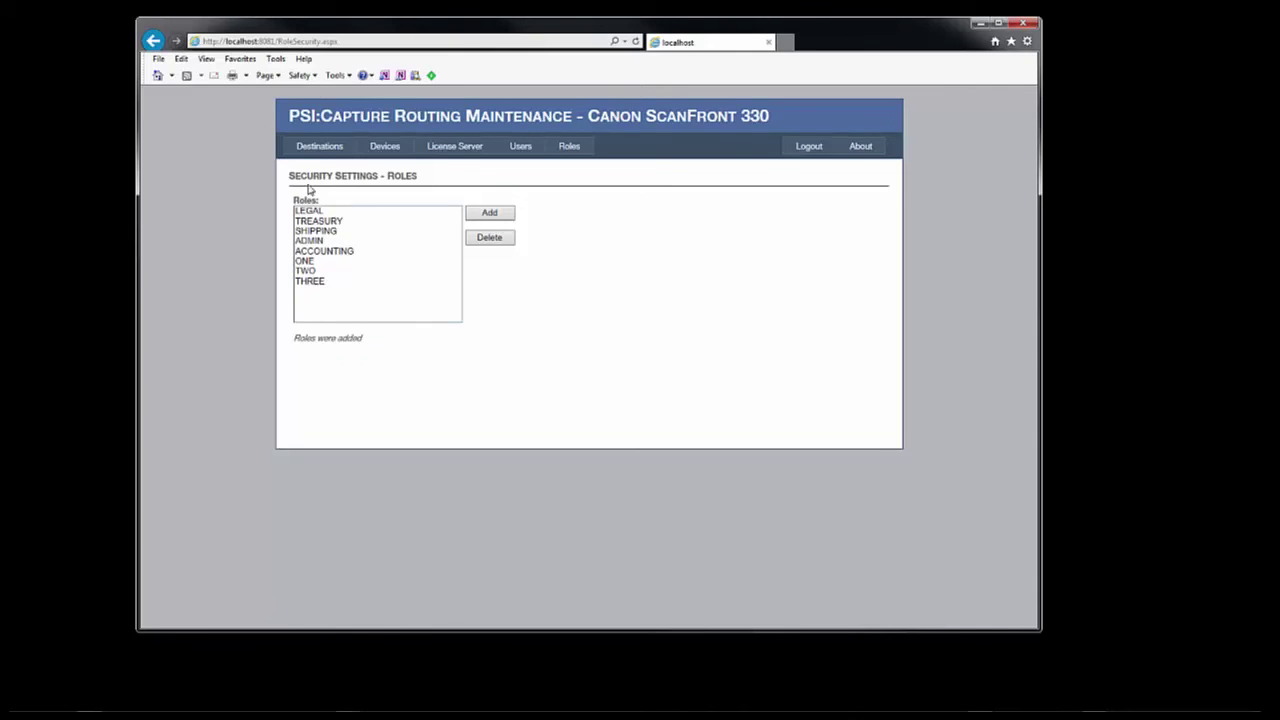
{"action": "left_click", "coordinate": [323, 256]}
{"action": "left_click", "coordinate": [489, 238]}
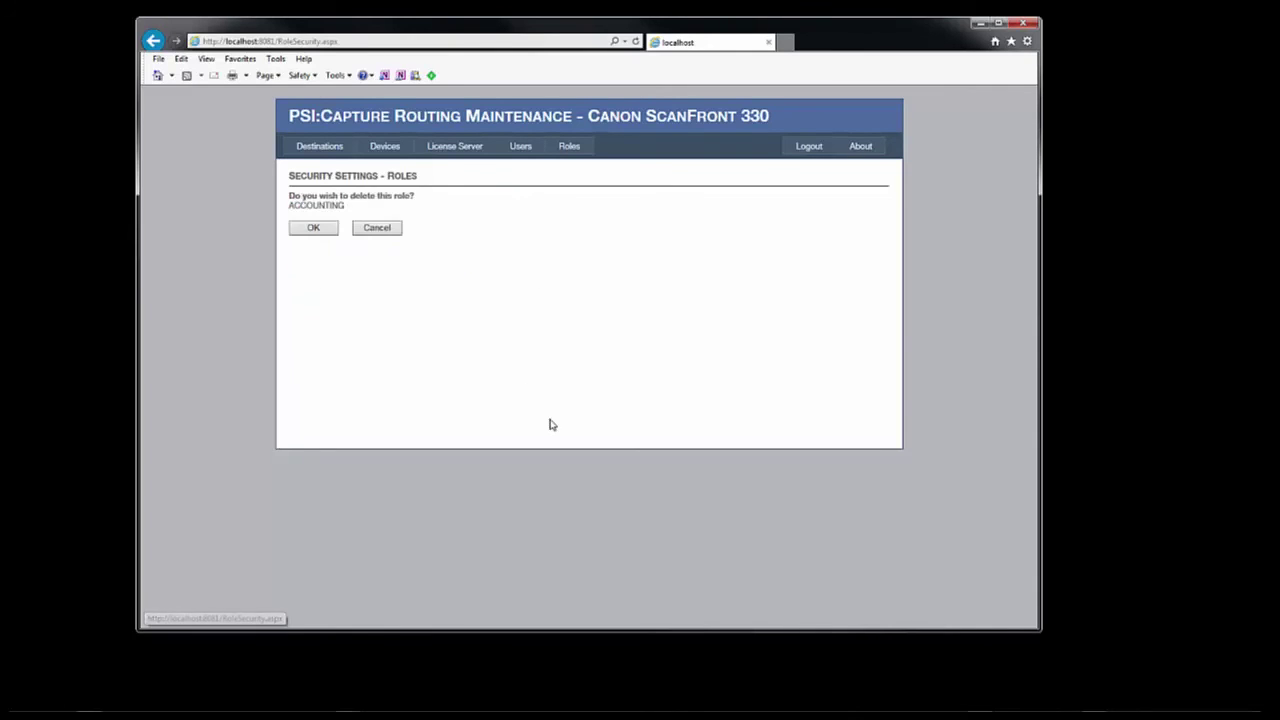
{"action": "left_click", "coordinate": [316, 228]}
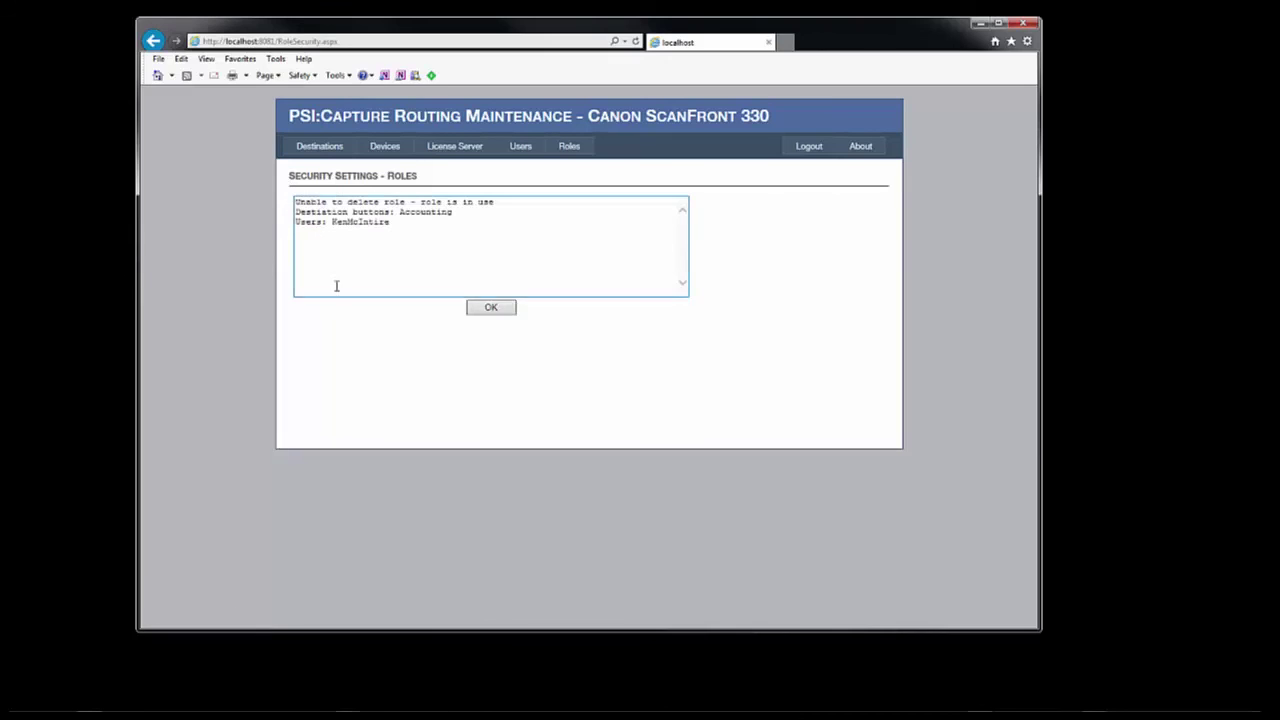
{"action": "left_click", "coordinate": [491, 308]}
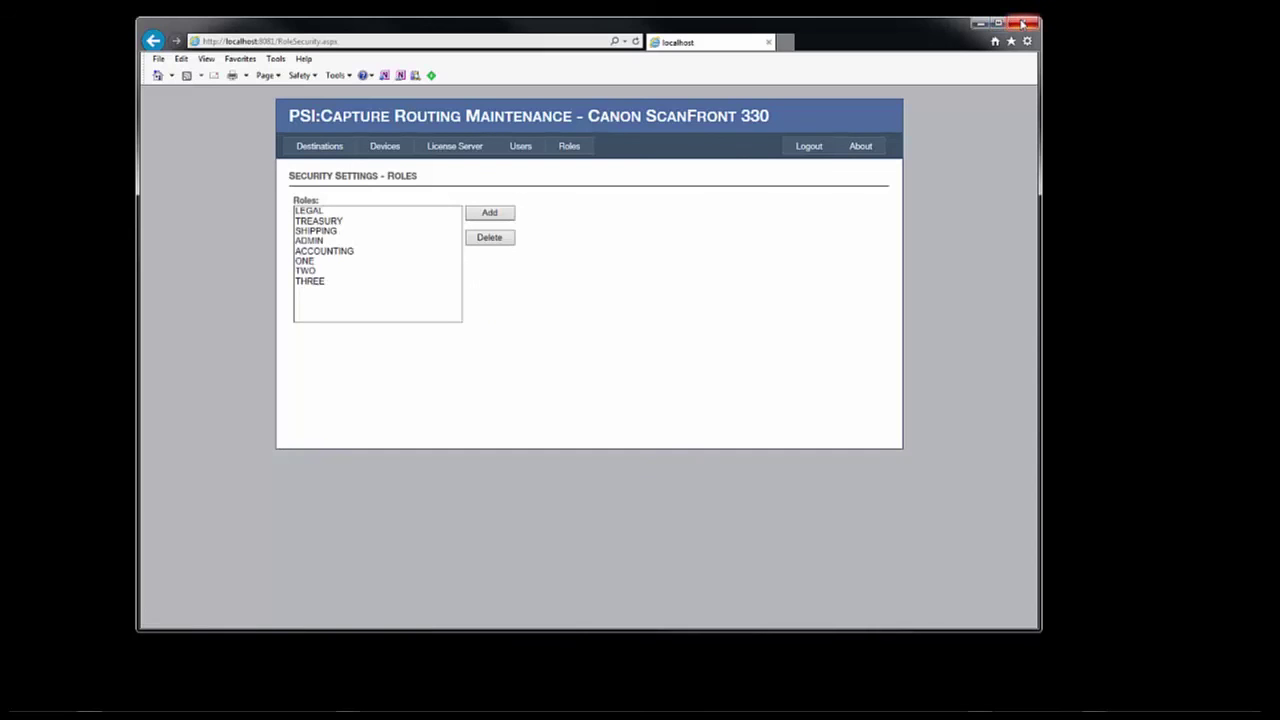